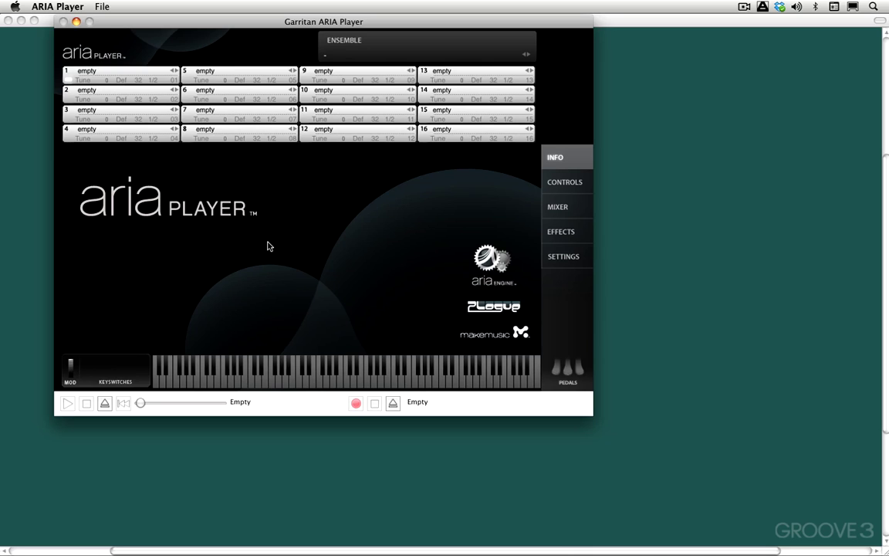
Step: Open the Garritan Personal Orchestra 4 folder in Finder's Applications, and return to the ARIA Player info page
{"action": "key", "text": "super+Tab"}
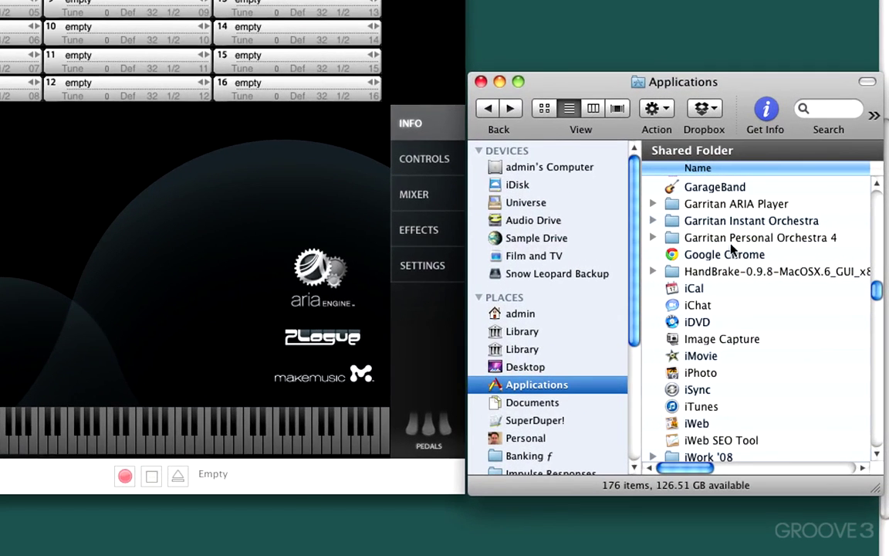
{"action": "double_click", "coordinate": [729, 240]}
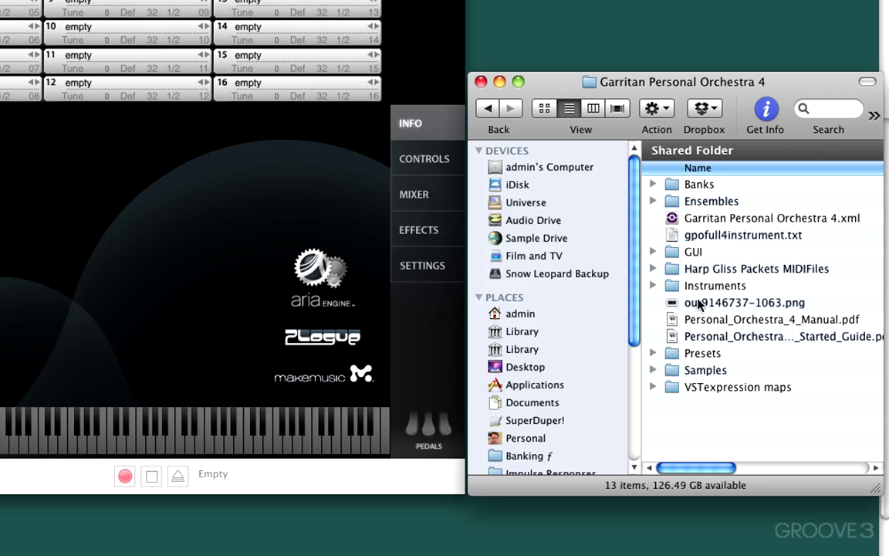
{"action": "mouse_move", "coordinate": [740, 306]}
{"action": "left_mouse_down"}
{"action": "mouse_move", "coordinate": [349, 264]}
{"action": "mouse_move", "coordinate": [581, 275]}
{"action": "mouse_move", "coordinate": [321, 211]}
{"action": "mouse_move", "coordinate": [157, 193]}
{"action": "mouse_move", "coordinate": [739, 290]}
{"action": "mouse_move", "coordinate": [738, 307]}
{"action": "left_mouse_up"}
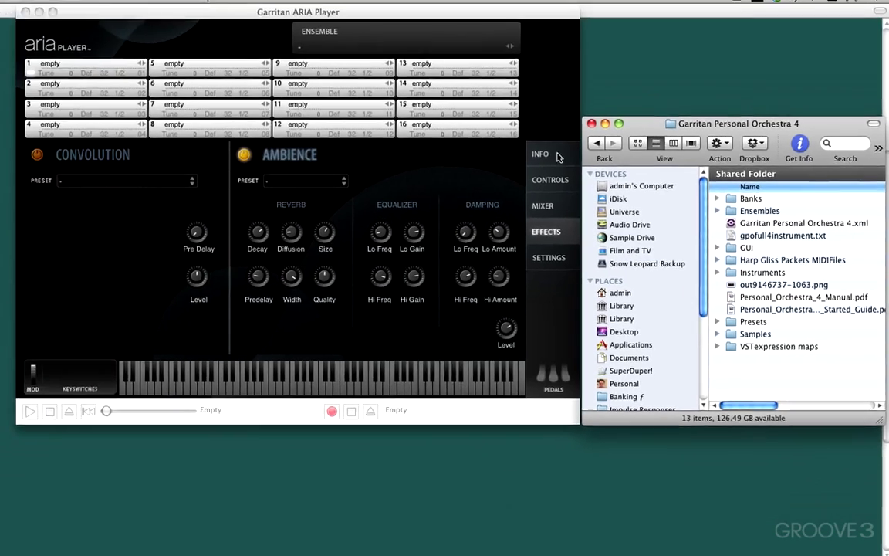
{"action": "left_click", "coordinate": [410, 124]}
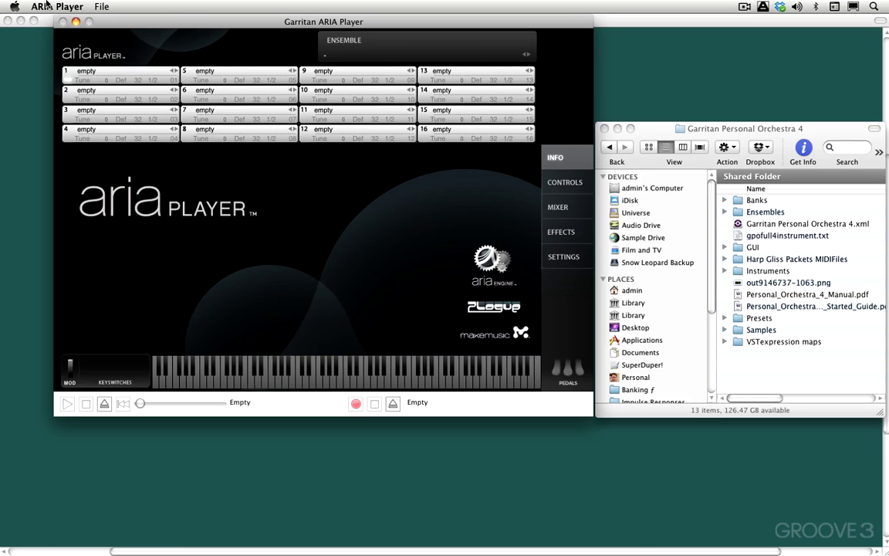
Step: Open the ARIA Player preferences and look through the available input MIDI devices
{"action": "left_click", "coordinate": [46, 6]}
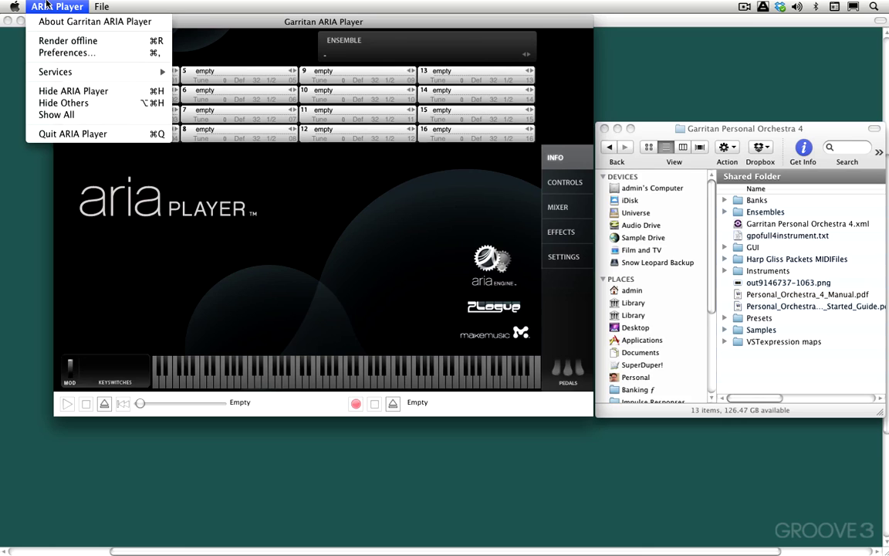
{"action": "left_click", "coordinate": [42, 52]}
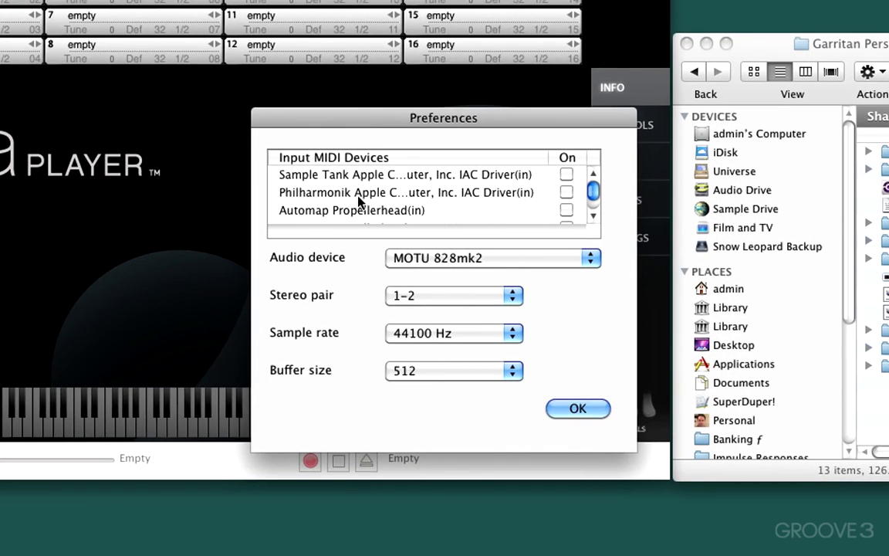
{"action": "scroll", "coordinate": [363, 197], "scroll_direction": "down", "scroll_amount": 4}
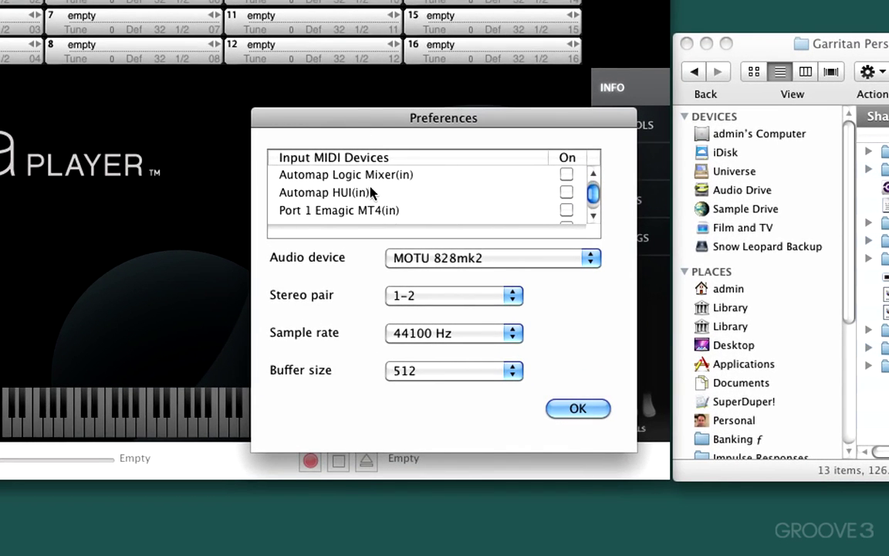
{"action": "scroll", "coordinate": [371, 192], "scroll_direction": "down", "scroll_amount": 5}
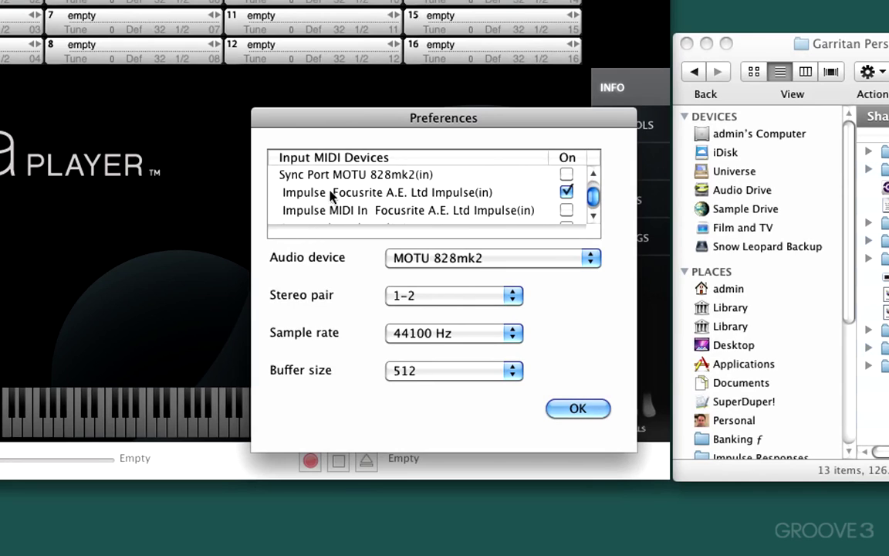
{"action": "scroll", "coordinate": [413, 196], "scroll_direction": "down", "scroll_amount": 2}
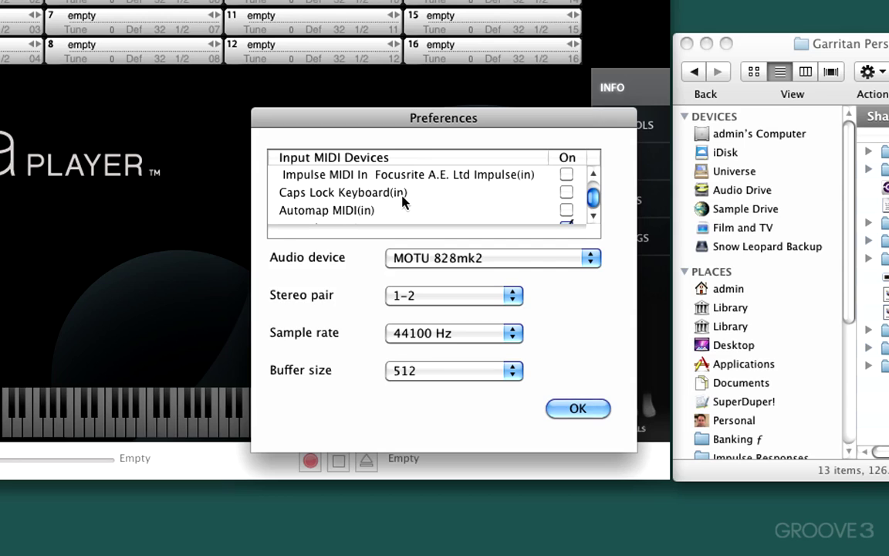
{"action": "scroll", "coordinate": [402, 201], "scroll_direction": "up", "scroll_amount": 6}
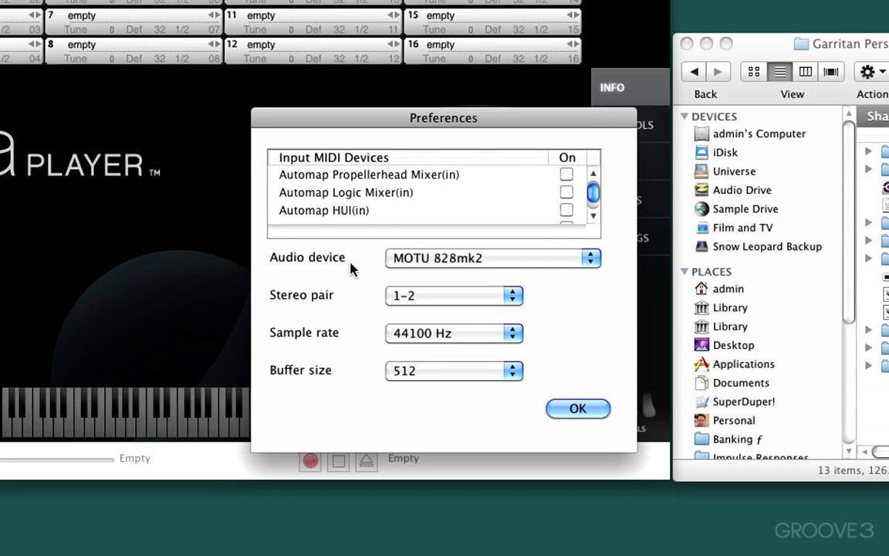
Step: Review the audio device, stereo pair and buffer size options, and close the preferences without changing them
{"action": "left_click", "coordinate": [435, 262]}
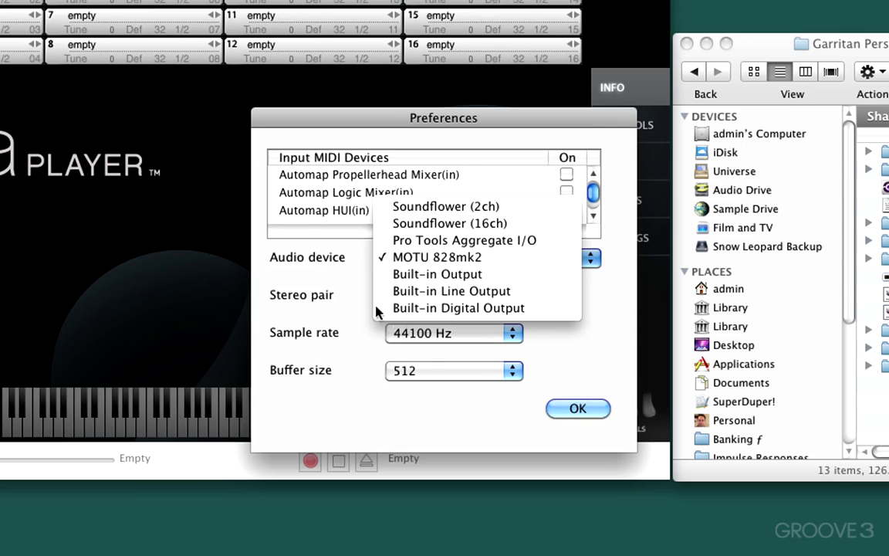
{"action": "left_click", "coordinate": [352, 281]}
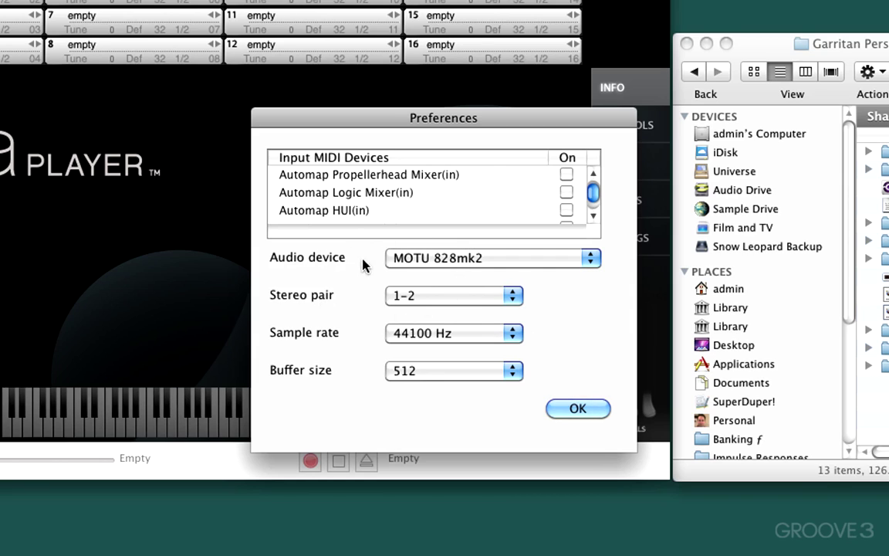
{"action": "left_click", "coordinate": [467, 295]}
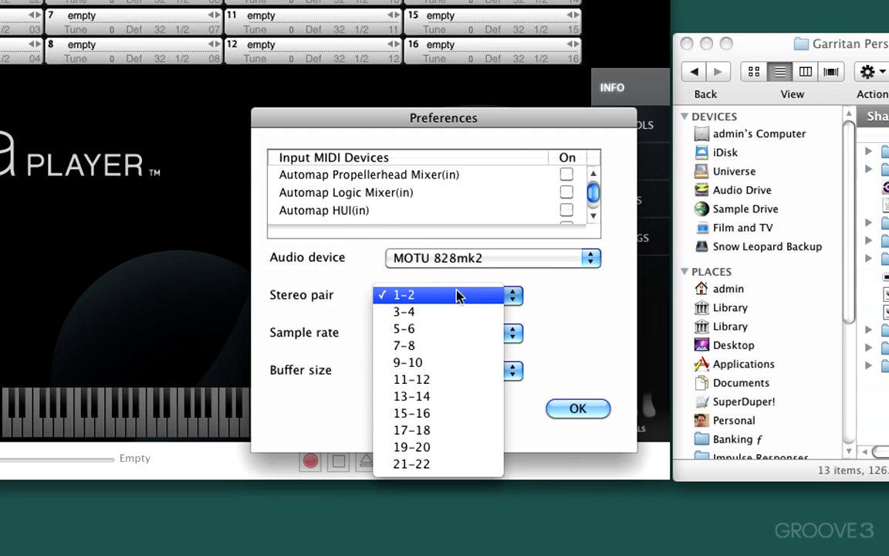
{"action": "left_click", "coordinate": [352, 277]}
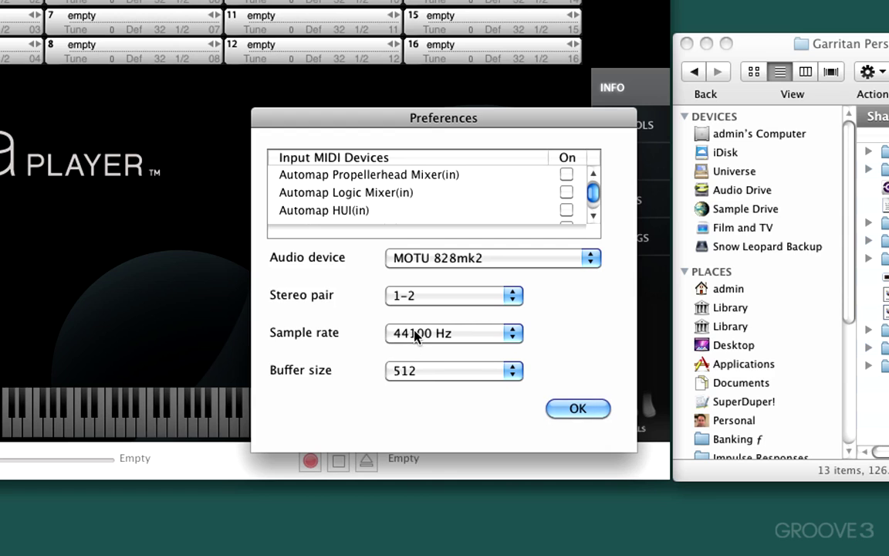
{"action": "left_click", "coordinate": [443, 373]}
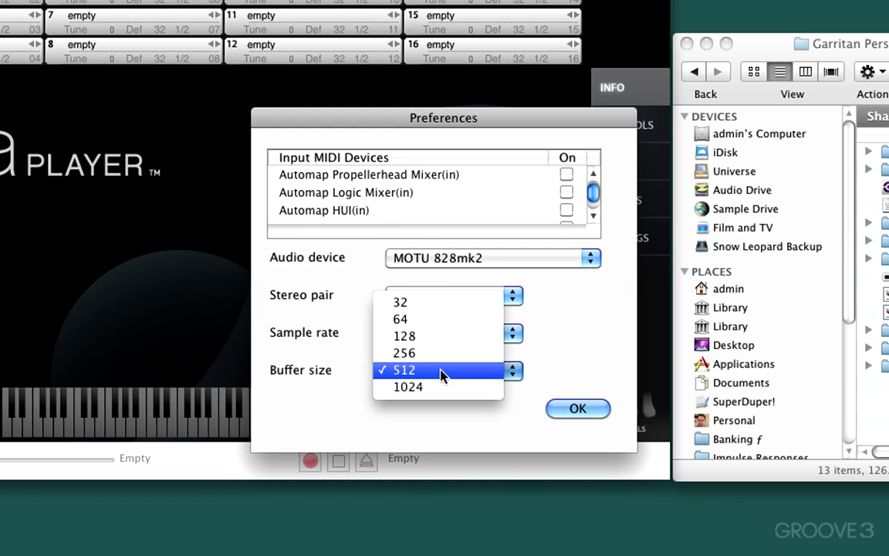
{"action": "left_click", "coordinate": [337, 392]}
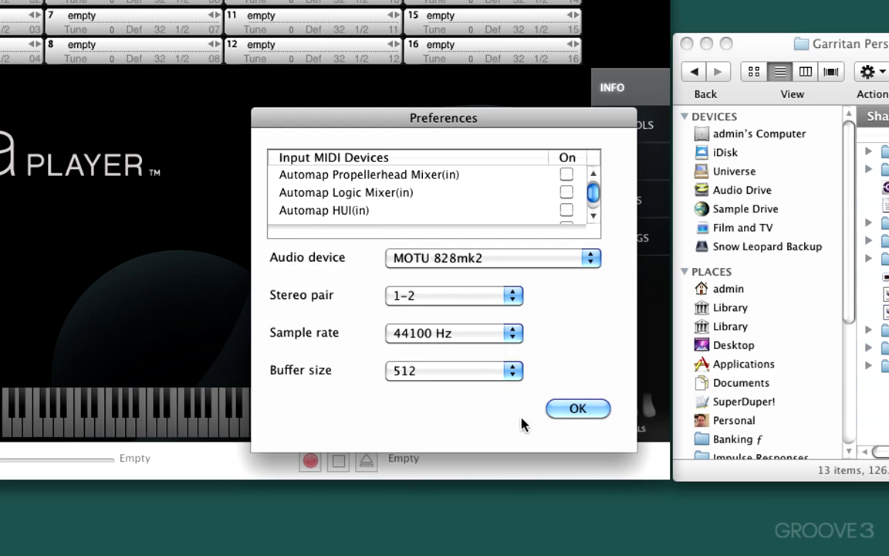
{"action": "left_click", "coordinate": [578, 409]}
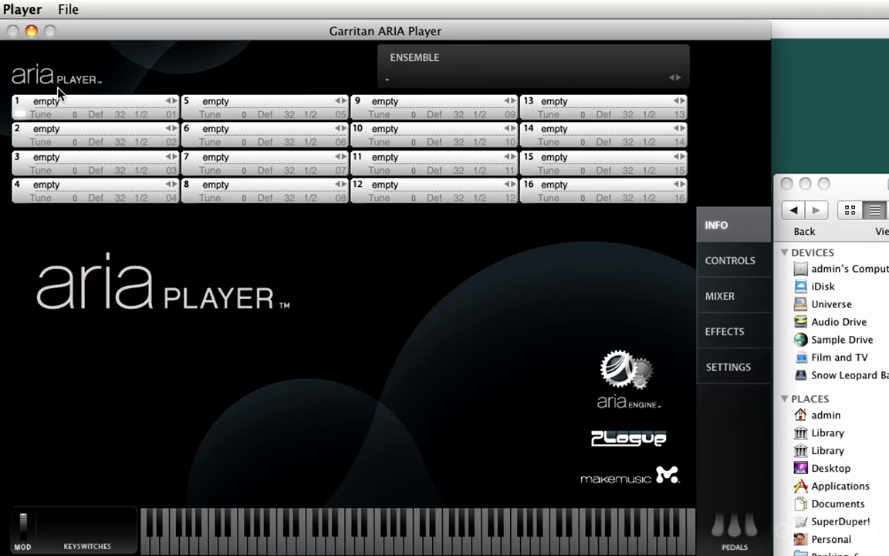
Step: Look over the GPO and Instant Orchestra instrument categories available for slot 1 without loading anything
{"action": "left_click", "coordinate": [114, 99]}
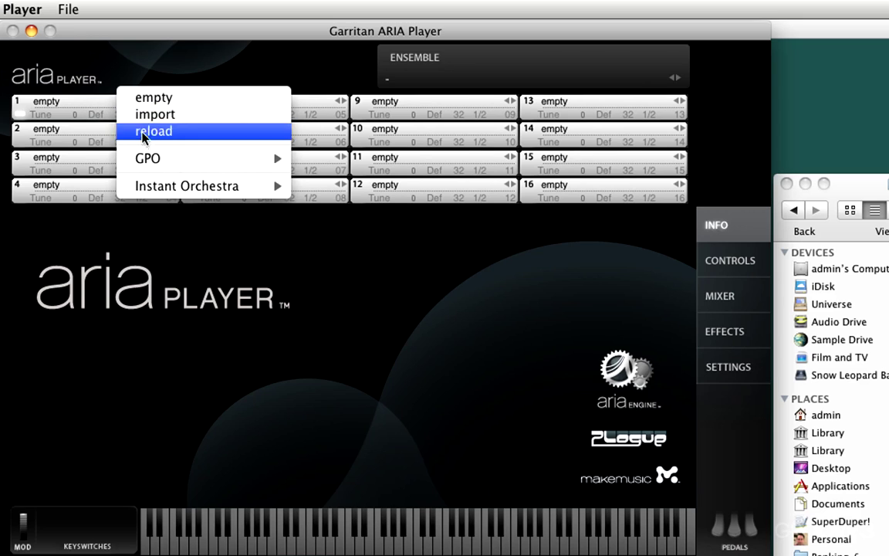
{"action": "mouse_move", "coordinate": [149, 160]}
{"action": "mouse_move", "coordinate": [154, 187]}
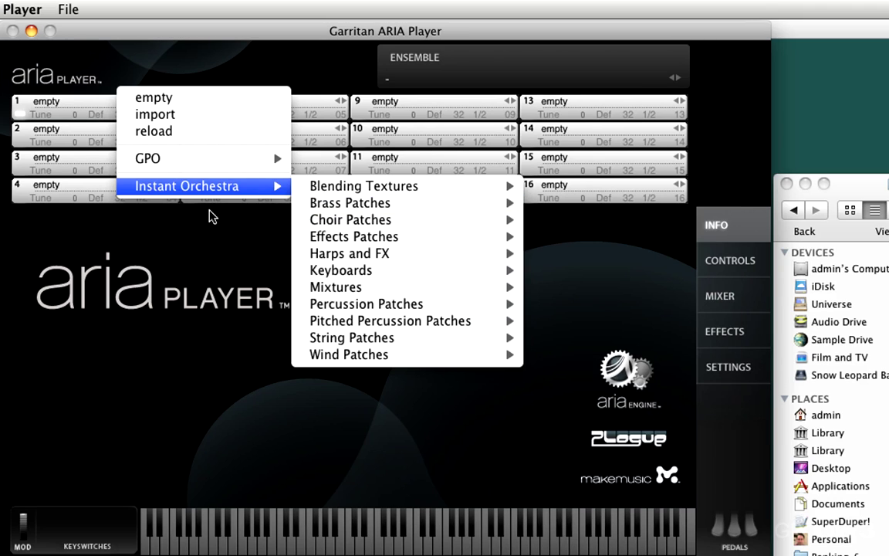
{"action": "left_click", "coordinate": [155, 206]}
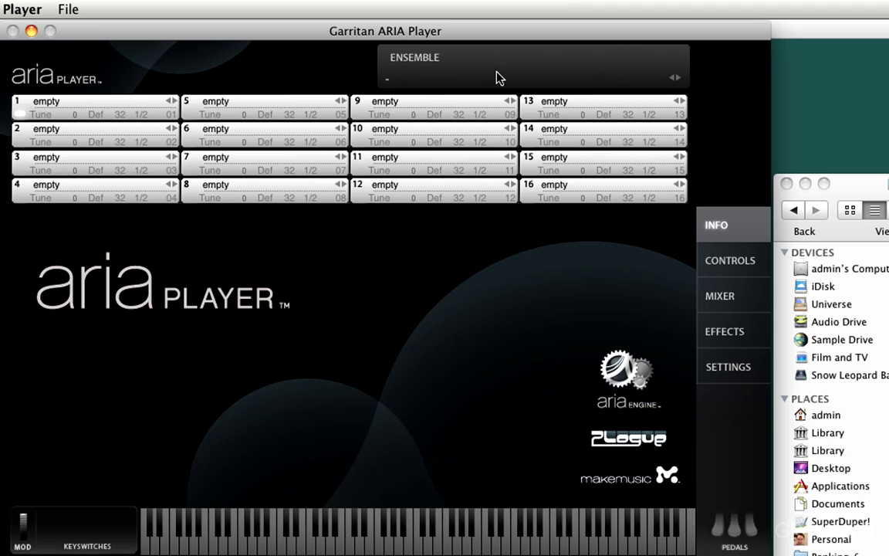
Step: Load the Instant Orchestra ensemble Eerie Moves To Tonal from Combos and FX
{"action": "left_click", "coordinate": [387, 81]}
{"action": "mouse_move", "coordinate": [454, 158]}
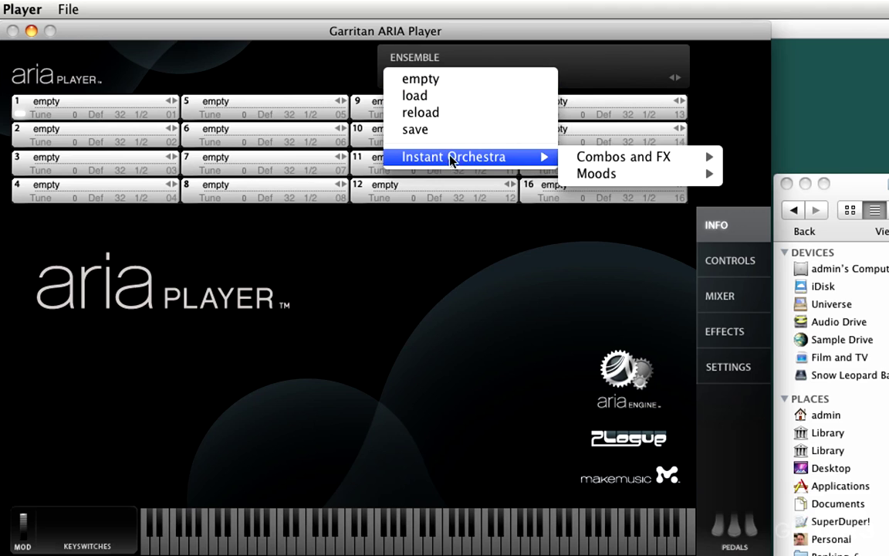
{"action": "mouse_move", "coordinate": [594, 166]}
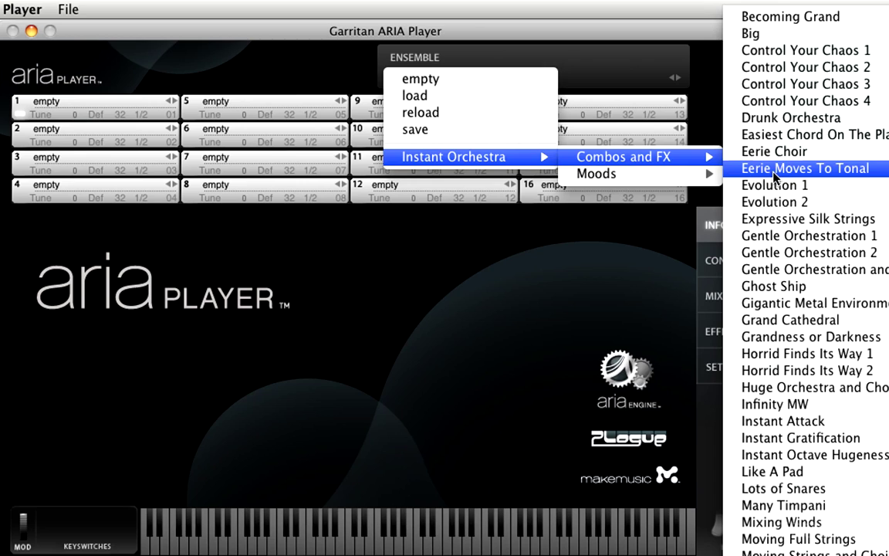
{"action": "left_click", "coordinate": [803, 168]}
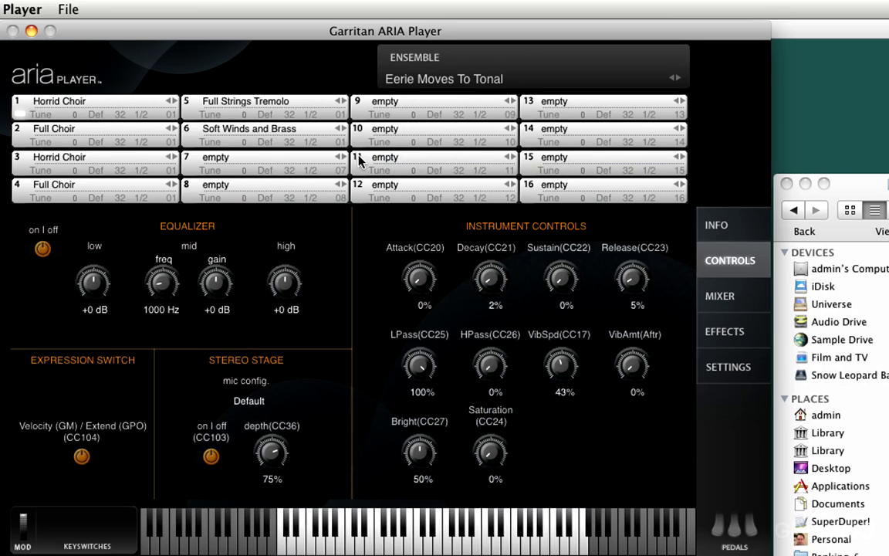
Step: Open the 07 Aggressive Brass ARIA file from the Garritan Personal Orchestra 4 Ensembles folder
{"action": "left_click", "coordinate": [69, 9]}
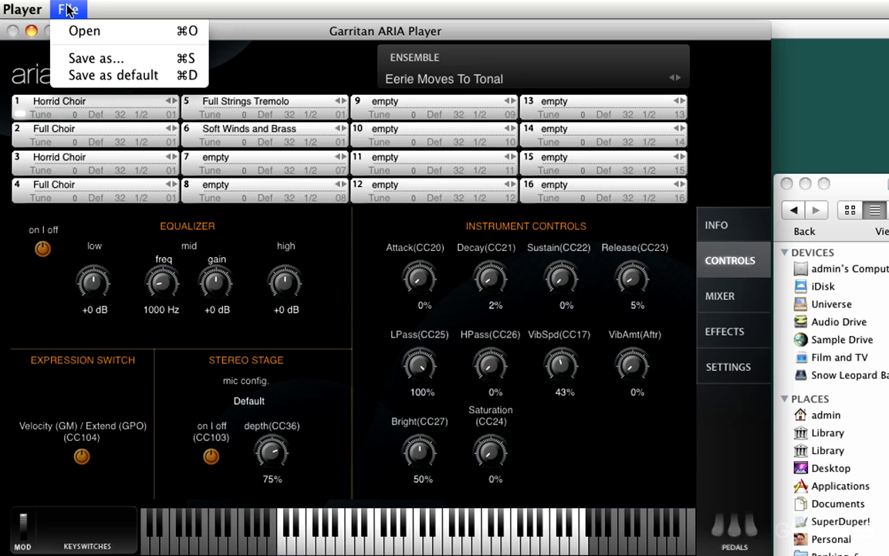
{"action": "left_click", "coordinate": [83, 31]}
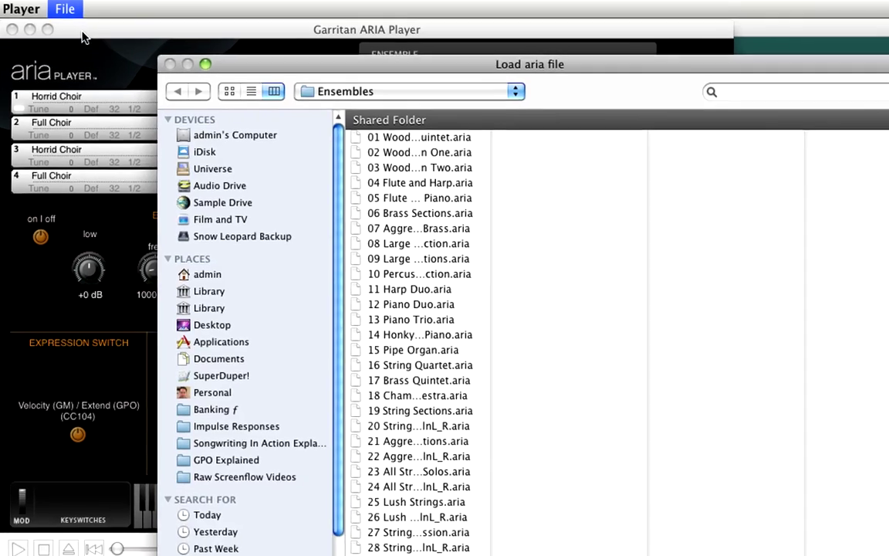
{"action": "left_click", "coordinate": [328, 82]}
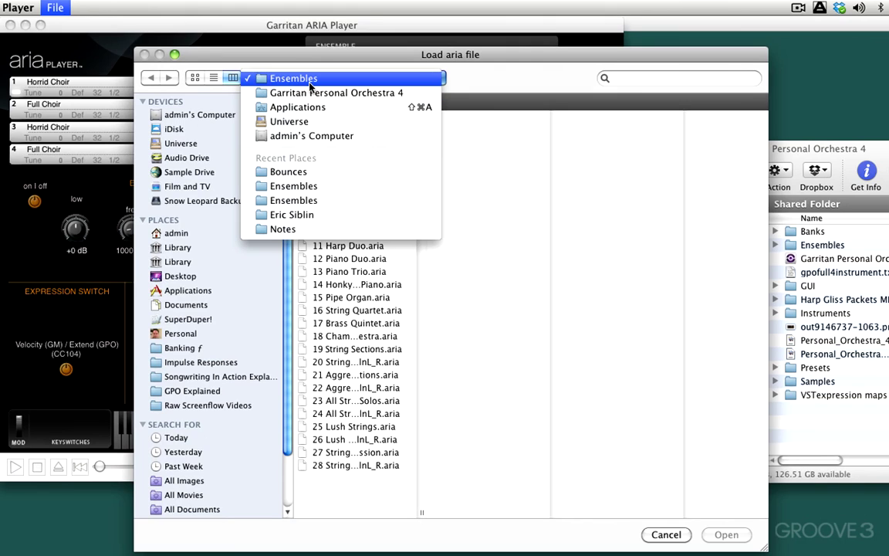
{"action": "left_click", "coordinate": [278, 78]}
{"action": "double_click", "coordinate": [352, 193]}
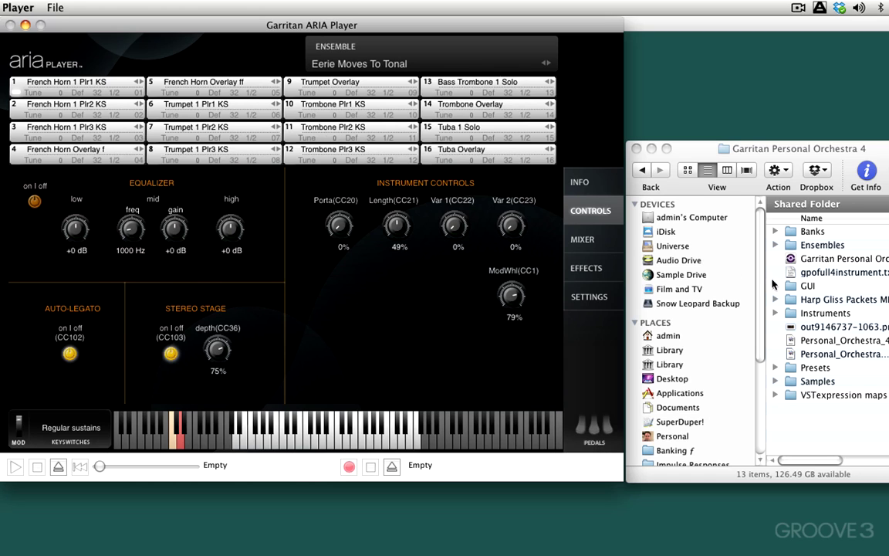
Step: Load 05 Flute and Piano.aria into the player from the Ensembles folder in Finder, and show the info page
{"action": "double_click", "coordinate": [825, 246]}
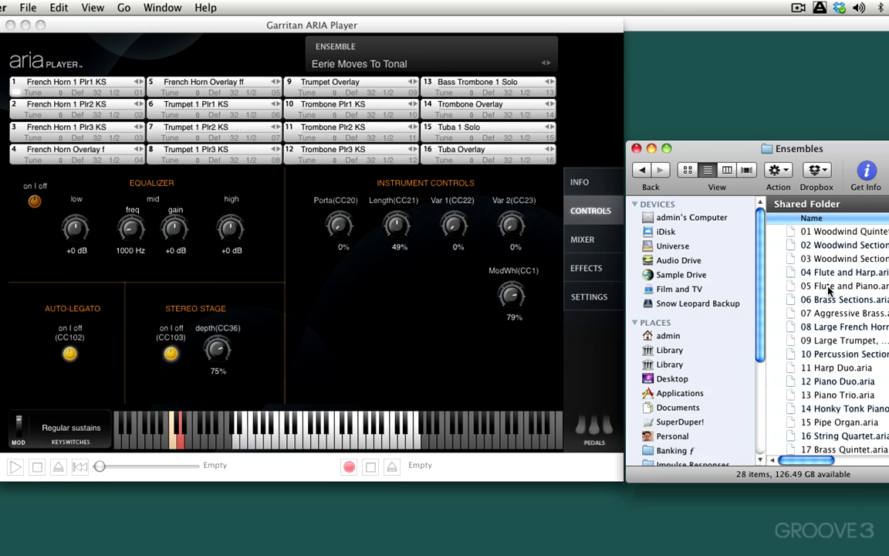
{"action": "left_click_drag", "start_coordinate": [820, 287], "coordinate": [199, 81]}
{"action": "left_click", "coordinate": [578, 182]}
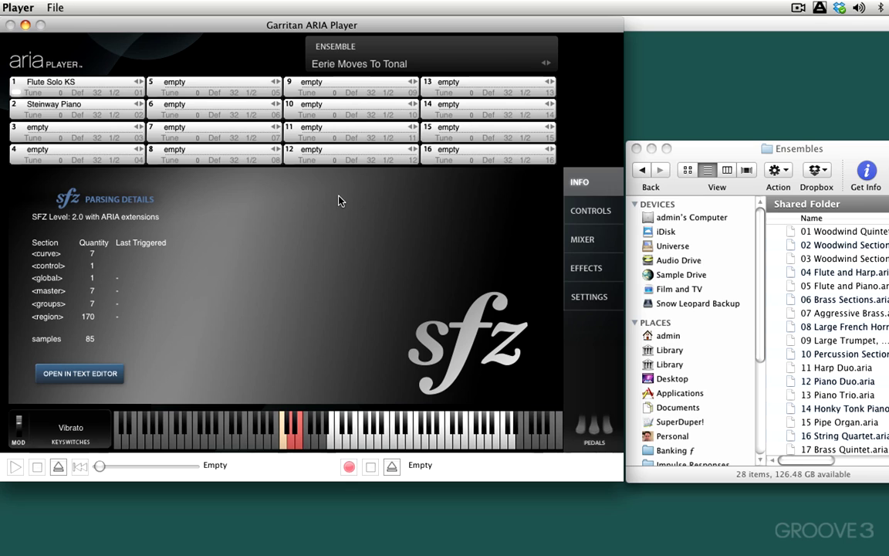
Step: Look at the save dialog for an ARIA file, cancel it, and check the save-as-default command
{"action": "left_click", "coordinate": [52, 11]}
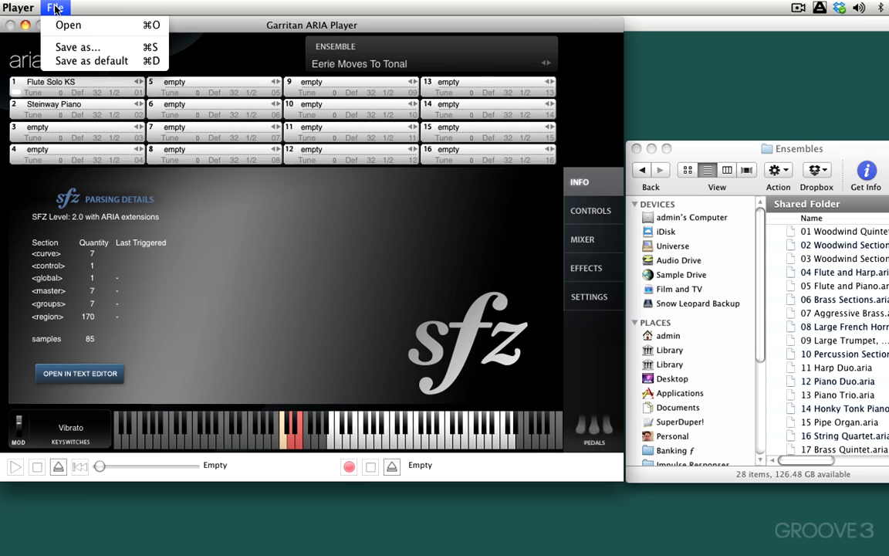
{"action": "left_click", "coordinate": [67, 47]}
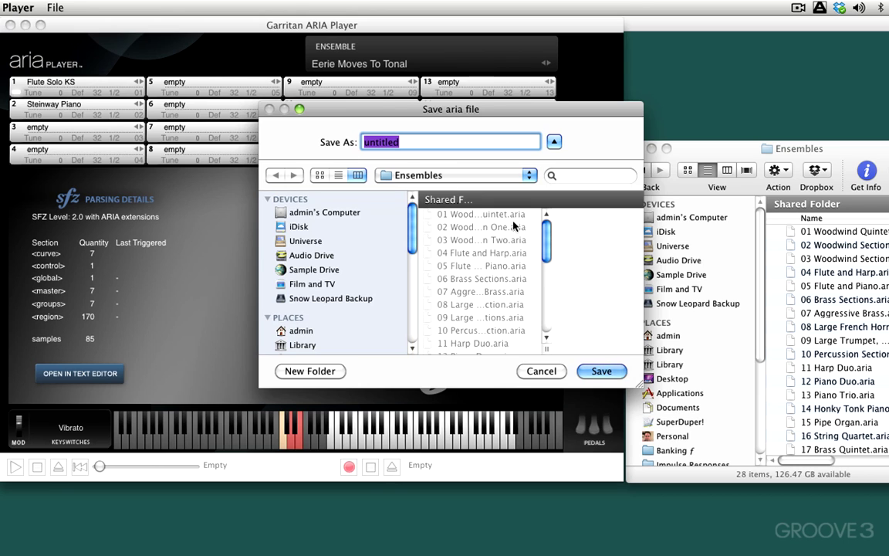
{"action": "left_click", "coordinate": [545, 371]}
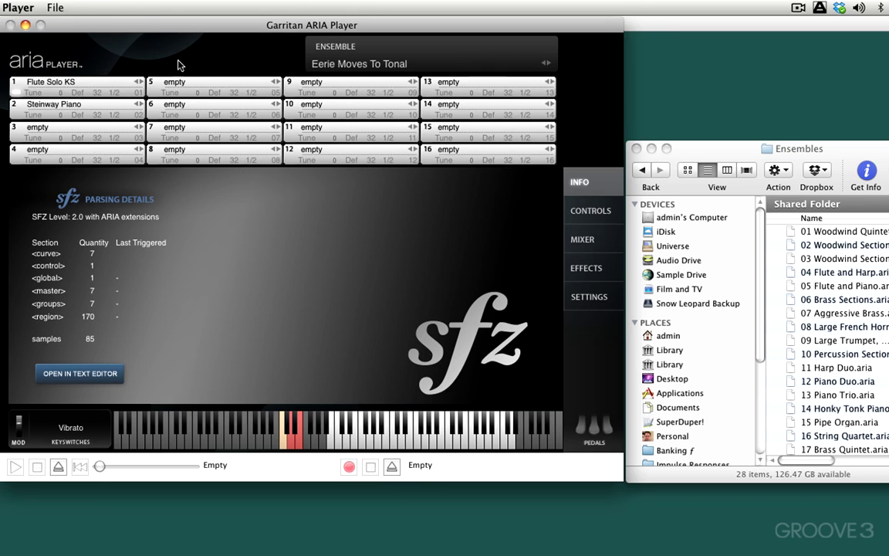
{"action": "left_click", "coordinate": [55, 10]}
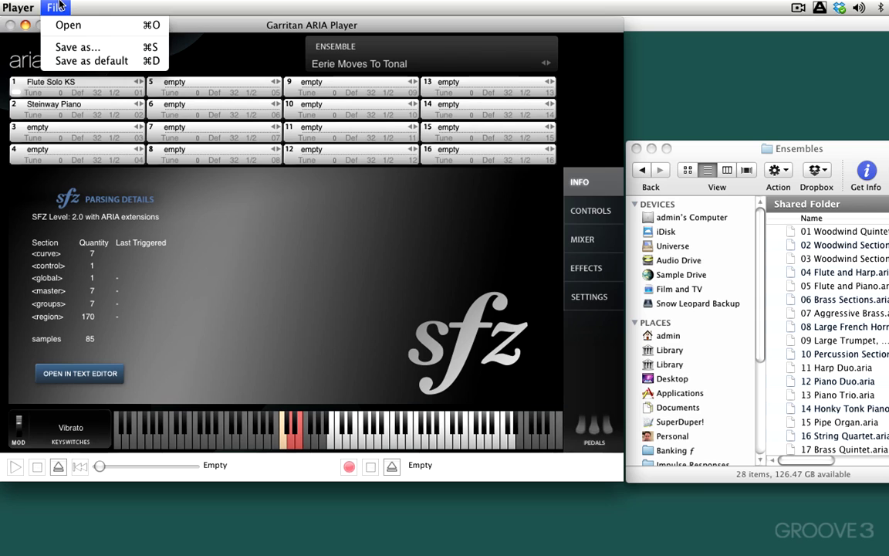
{"action": "left_click", "coordinate": [59, 6]}
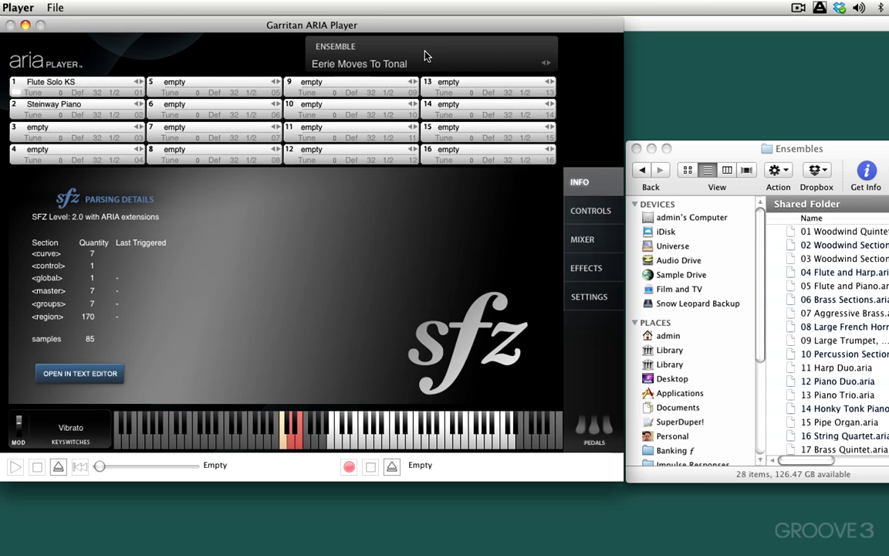
Step: Look at the save dialog for the current ensemble, enlarge it, check the folder path of its save location, and cancel without saving
{"action": "left_click", "coordinate": [348, 62]}
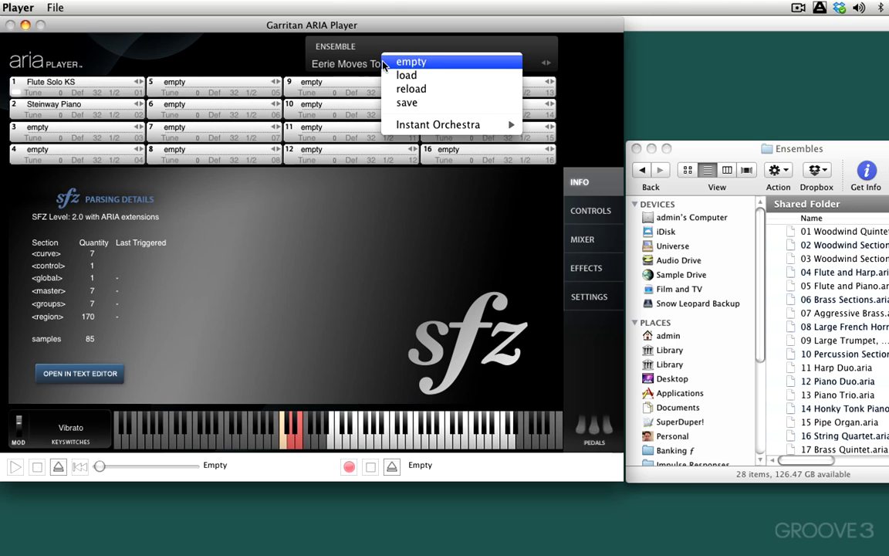
{"action": "left_click", "coordinate": [406, 102]}
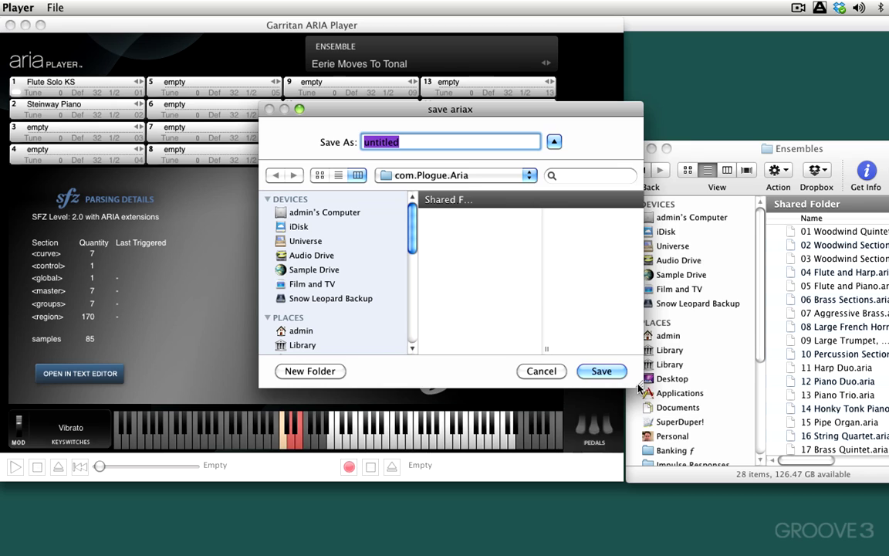
{"action": "left_click_drag", "start_coordinate": [640, 386], "coordinate": [808, 551]}
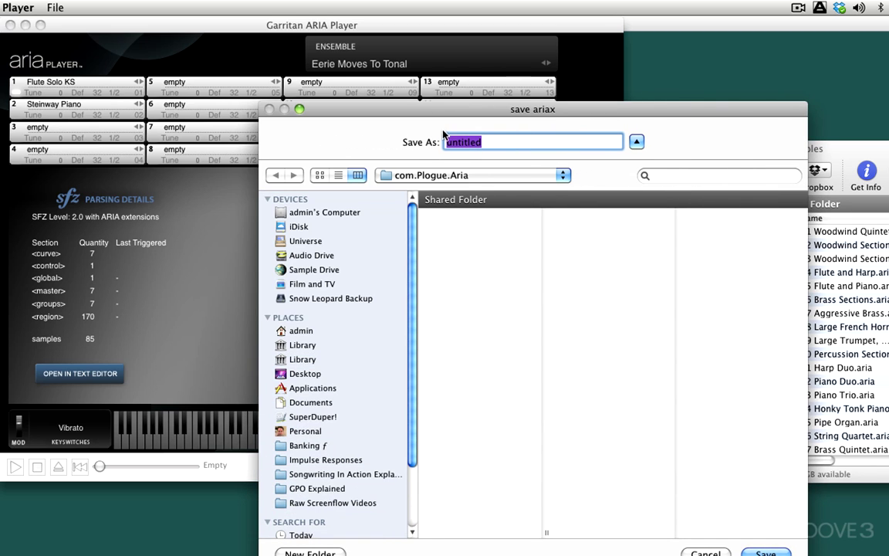
{"action": "left_click", "coordinate": [464, 176]}
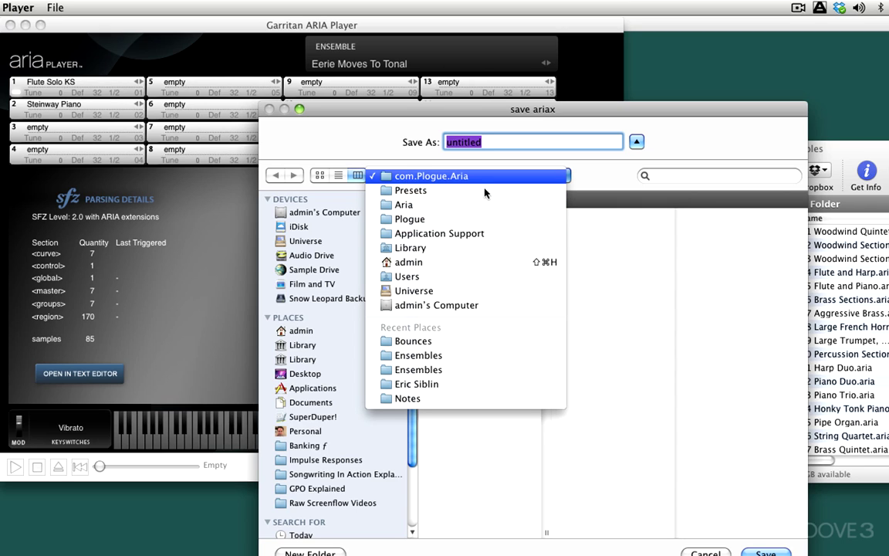
{"action": "left_click", "coordinate": [586, 181]}
{"action": "left_click", "coordinate": [706, 553]}
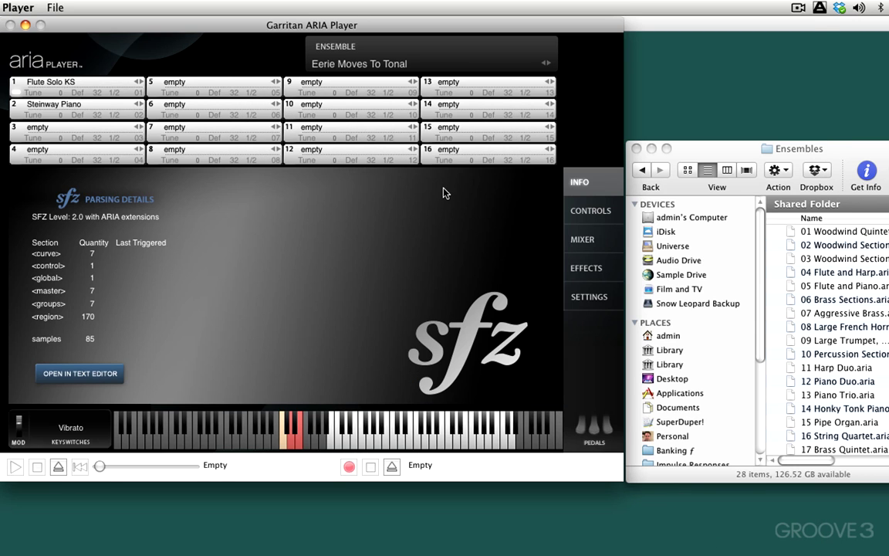
Step: Empty the current ensemble to clear all instrument slots, and check the remaining ensemble commands such as reload
{"action": "left_click", "coordinate": [431, 63]}
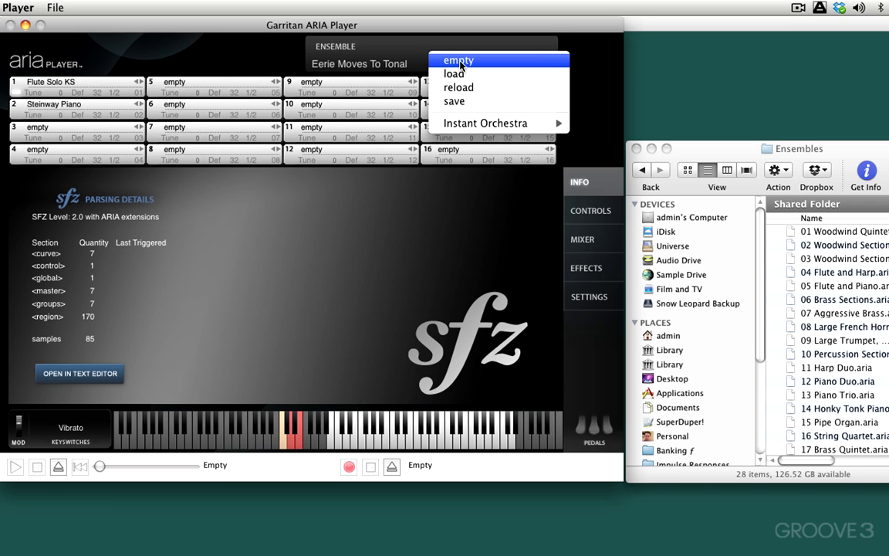
{"action": "left_click", "coordinate": [433, 61]}
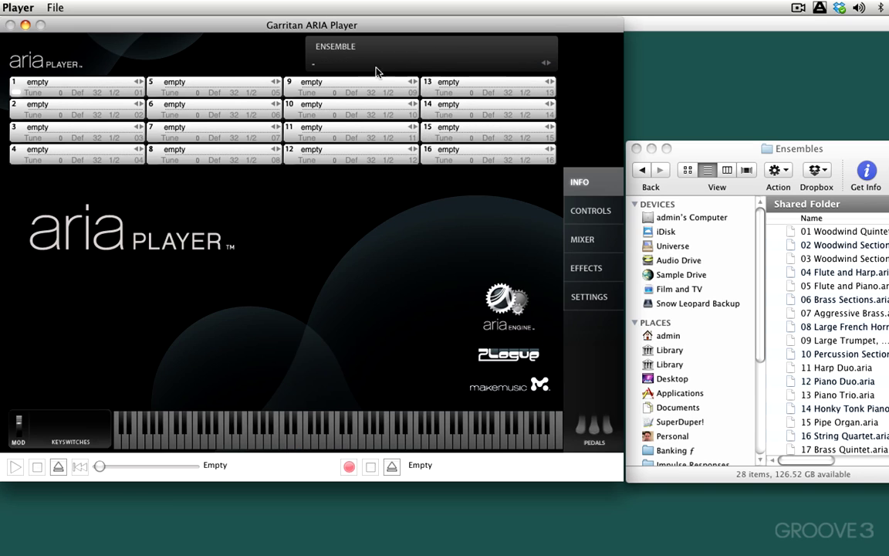
{"action": "left_click", "coordinate": [426, 60]}
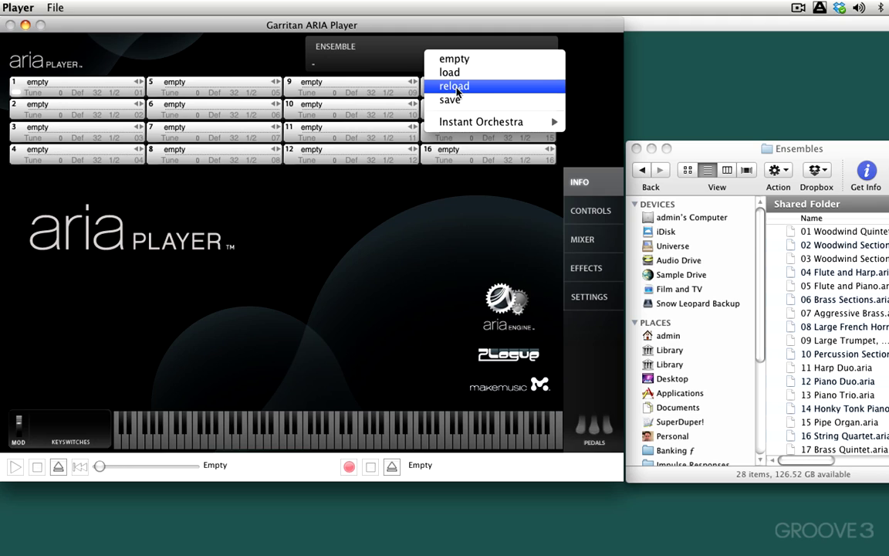
{"action": "left_click", "coordinate": [292, 220]}
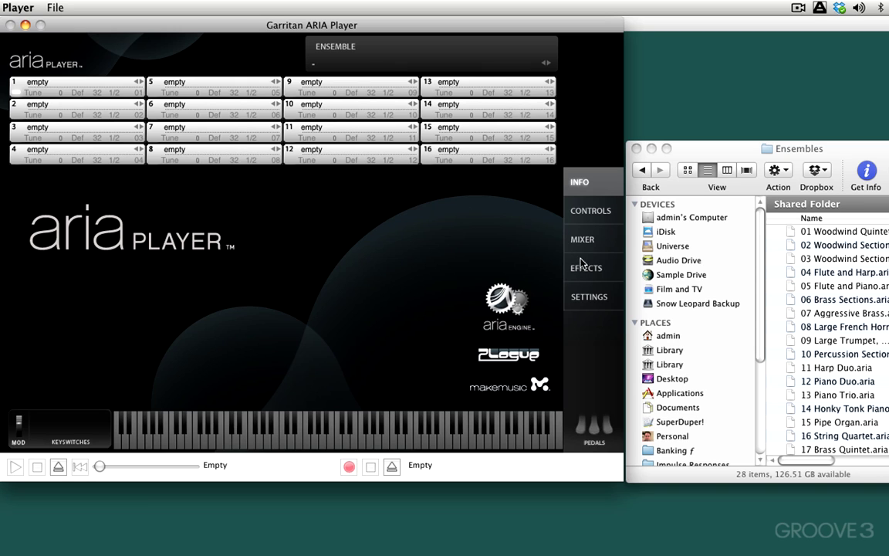
Step: Look through the player's Controls, Mixer, Effects and Settings pages, and return to the Info page
{"action": "left_click", "coordinate": [590, 207]}
{"action": "left_click", "coordinate": [587, 240]}
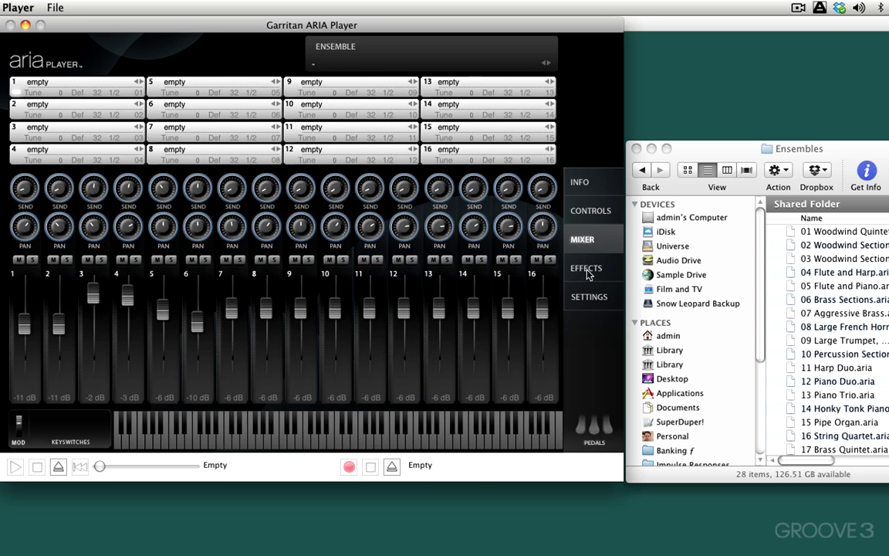
{"action": "left_click", "coordinate": [587, 269]}
{"action": "left_click", "coordinate": [587, 297]}
{"action": "left_click", "coordinate": [582, 266]}
{"action": "left_click", "coordinate": [581, 241]}
{"action": "left_click", "coordinate": [589, 215]}
{"action": "left_click", "coordinate": [587, 183]}
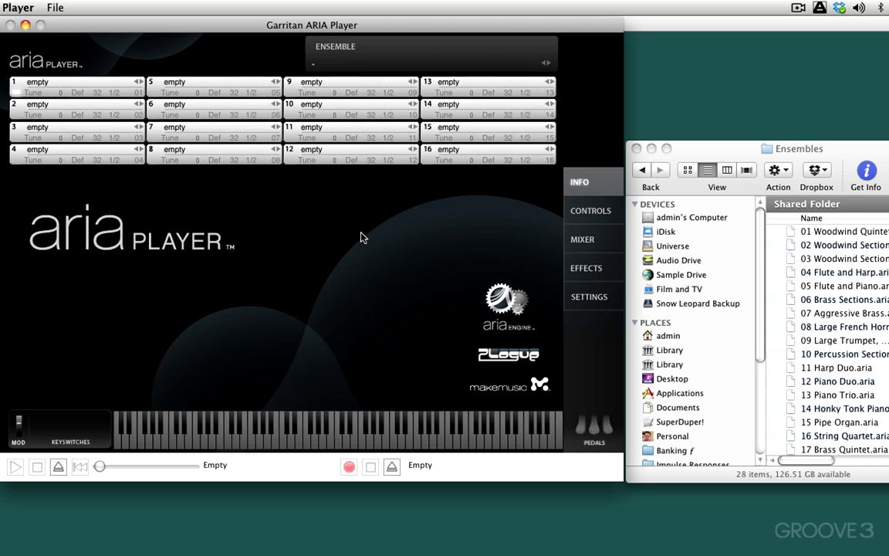